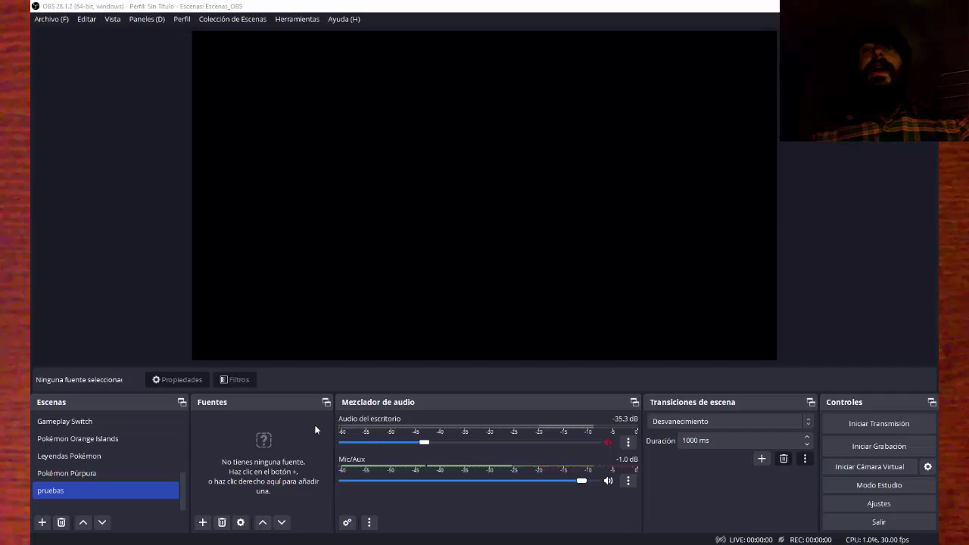
- Add a new browser source named Navegador to the pruebas scene
{"action": "right_click", "coordinate": [315, 429]}
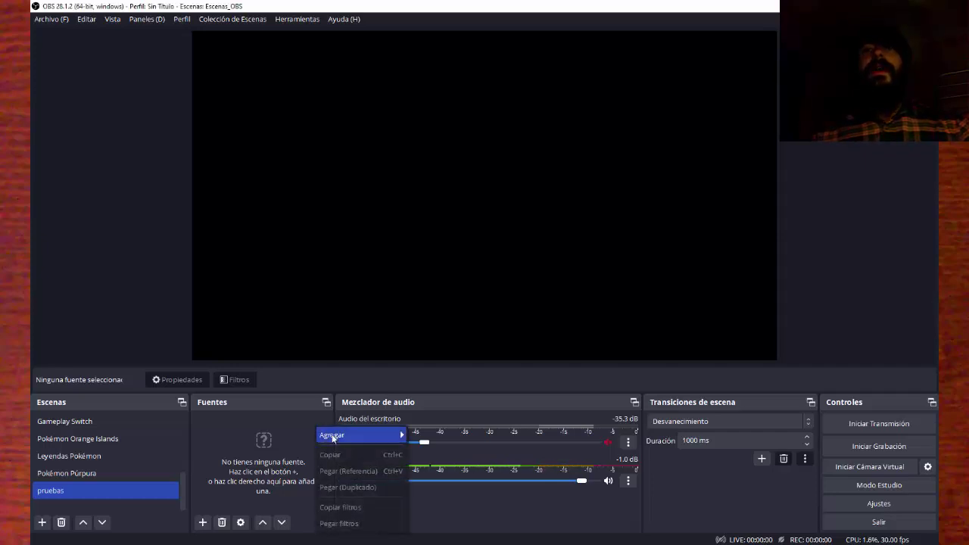
{"action": "mouse_move", "coordinate": [364, 434]}
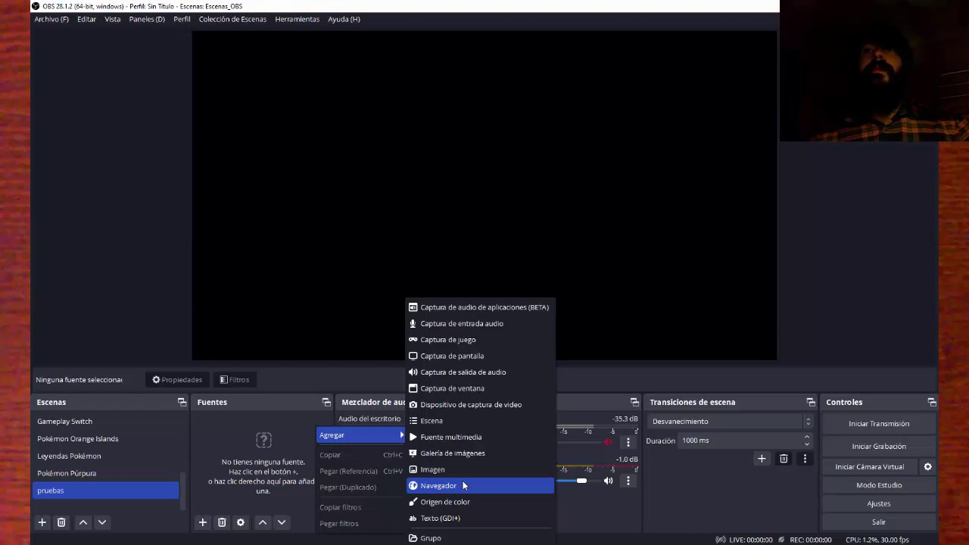
{"action": "left_click", "coordinate": [465, 485]}
{"action": "left_click", "coordinate": [491, 344]}
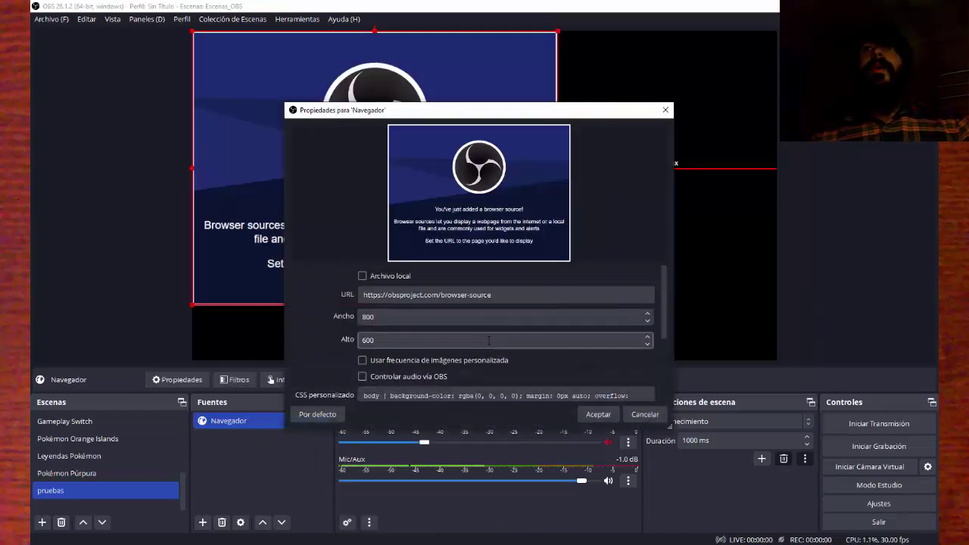
{"action": "triple_click", "coordinate": [492, 294]}
{"action": "type", "text": "https://pokelexgnziz.blogspot.com/2018/03/clonar-pokemon-en-pokemon-esmeralda.html"}
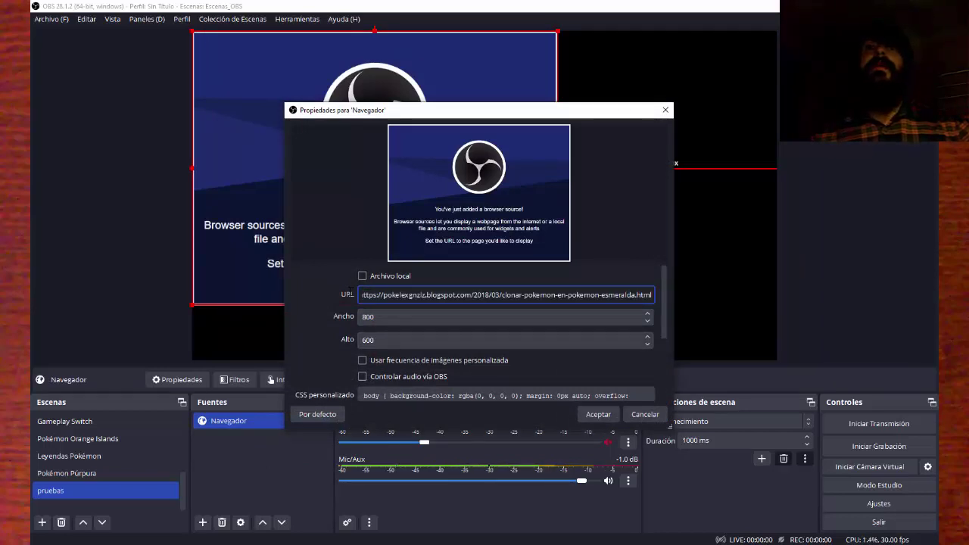
{"action": "key", "text": "Tab"}
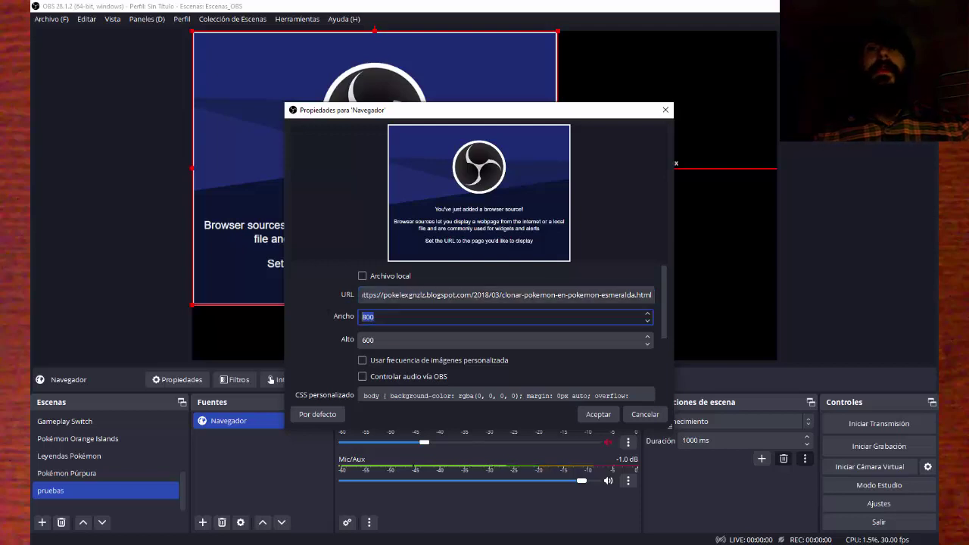
{"action": "type", "text": "128"}
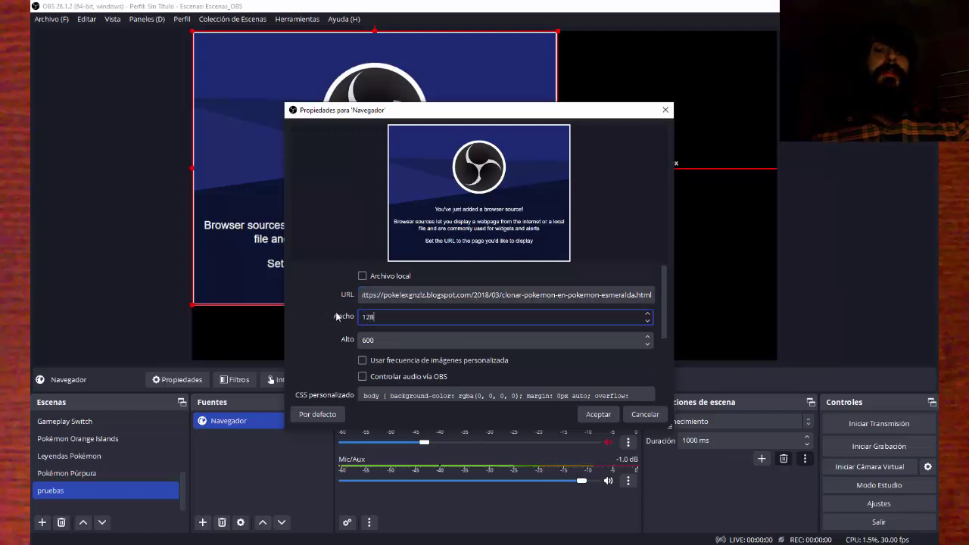
{"action": "key", "text": "Tab"}
{"action": "type", "text": "7"}
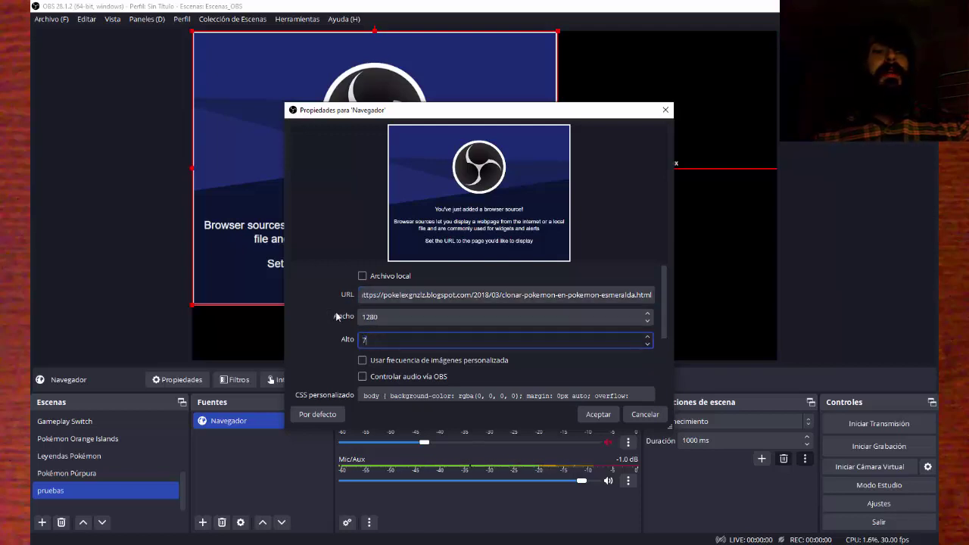
{"action": "type", "text": "20"}
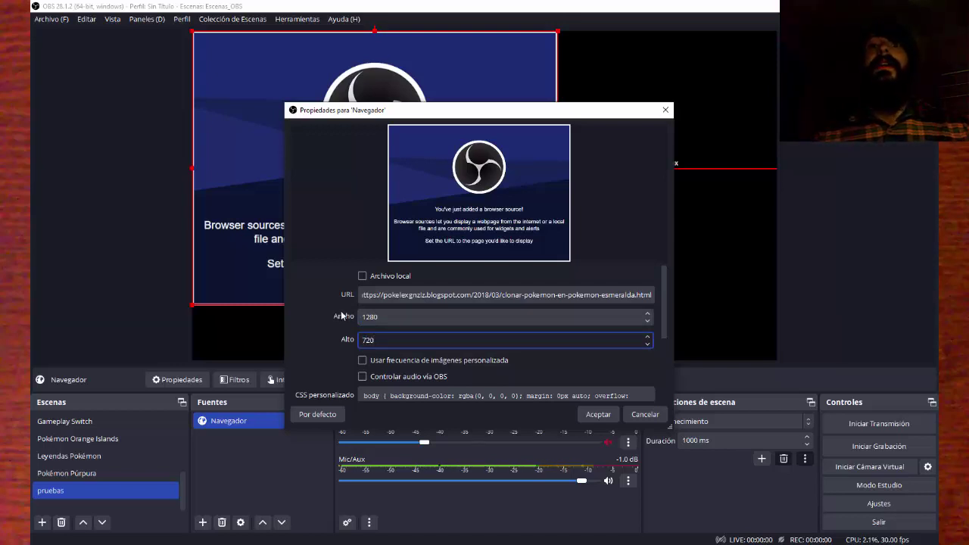
- Review the overflow: hidden declaration in the custom CSS and accept the browser source's properties
{"action": "left_click_drag", "start_coordinate": [665, 321], "coordinate": [665, 340]}
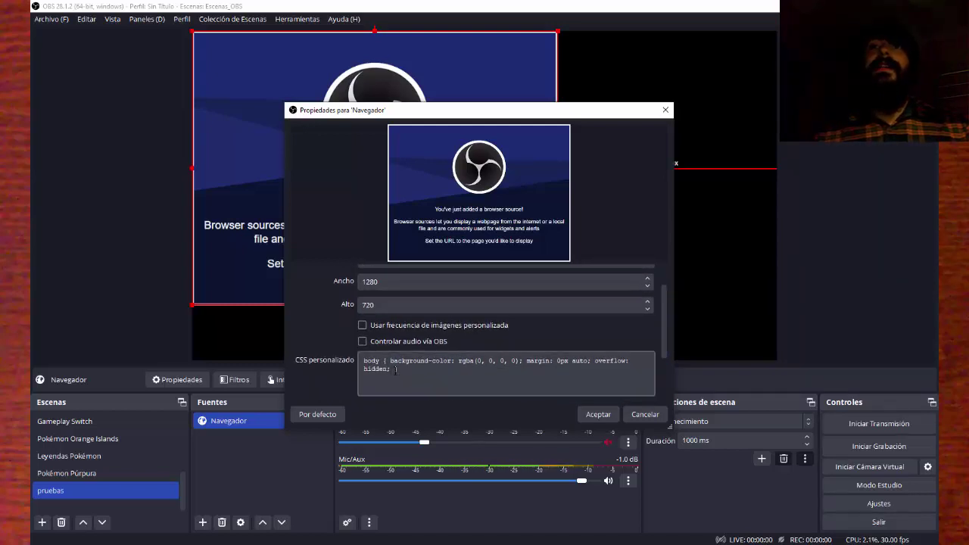
{"action": "left_click_drag", "start_coordinate": [391, 371], "coordinate": [595, 361]}
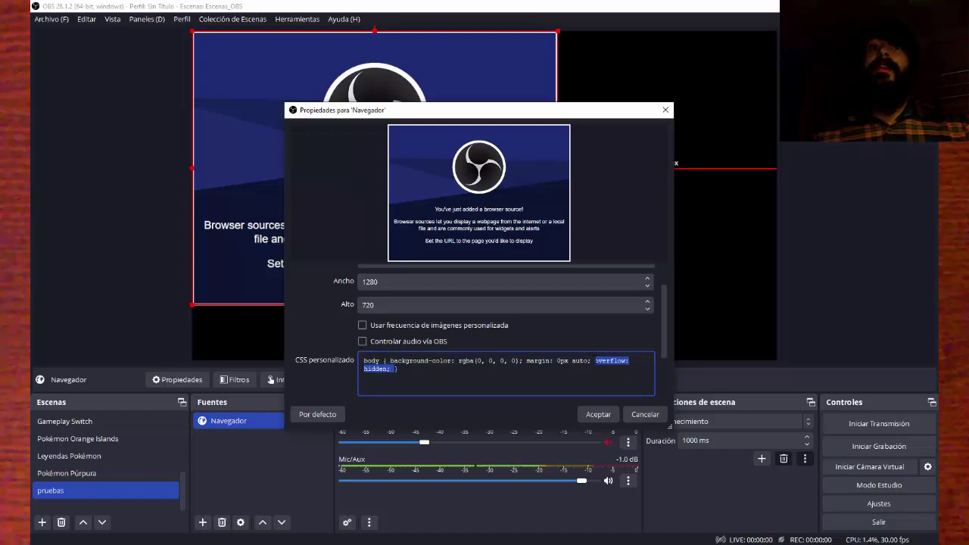
{"action": "left_click", "coordinate": [595, 360]}
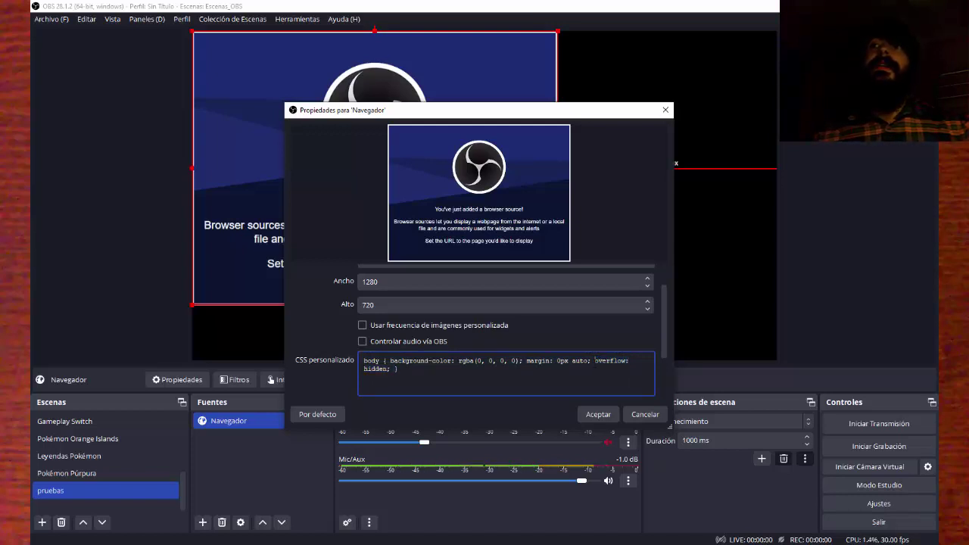
{"action": "left_click", "coordinate": [617, 415]}
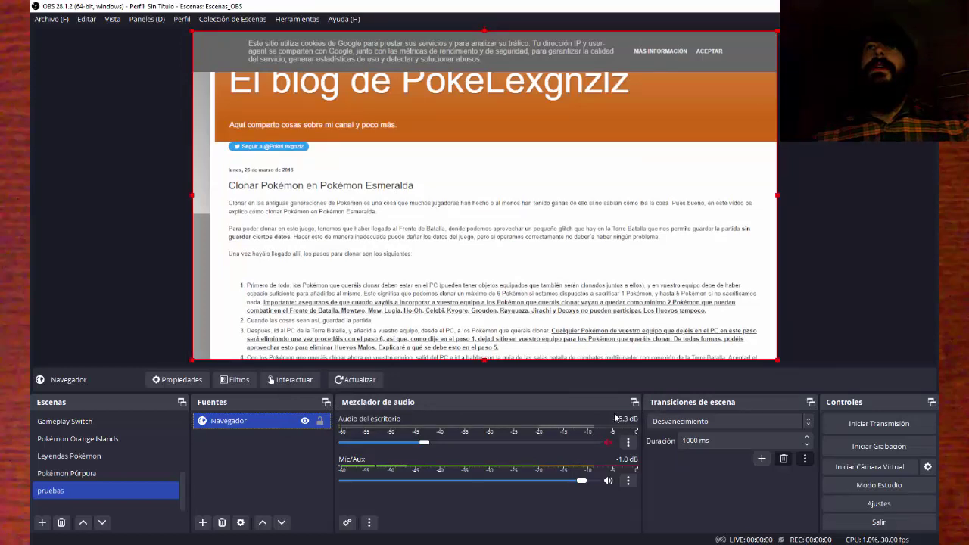
- Open the interaction window for the Navegador source and select the numbered steps of the blog article
{"action": "left_click", "coordinate": [291, 380]}
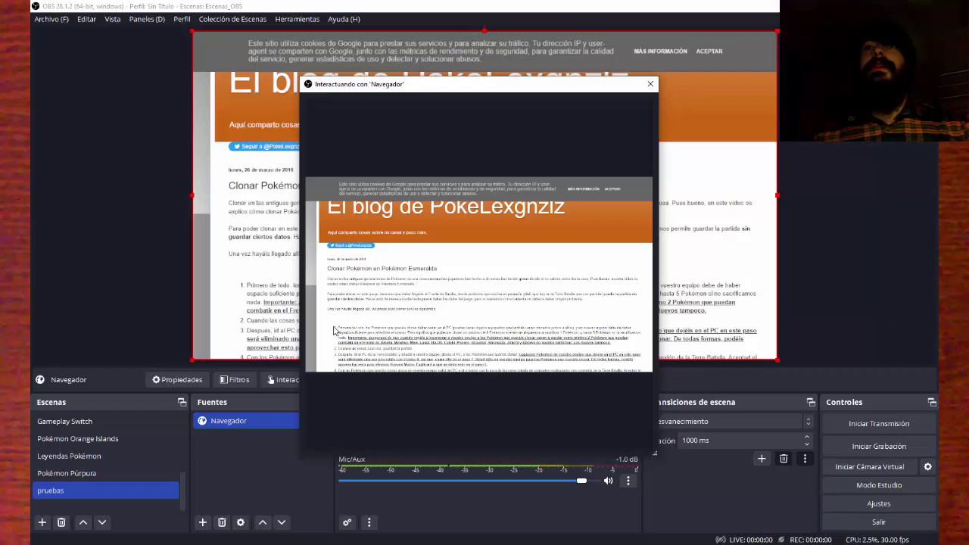
{"action": "left_click_drag", "start_coordinate": [334, 331], "coordinate": [399, 372]}
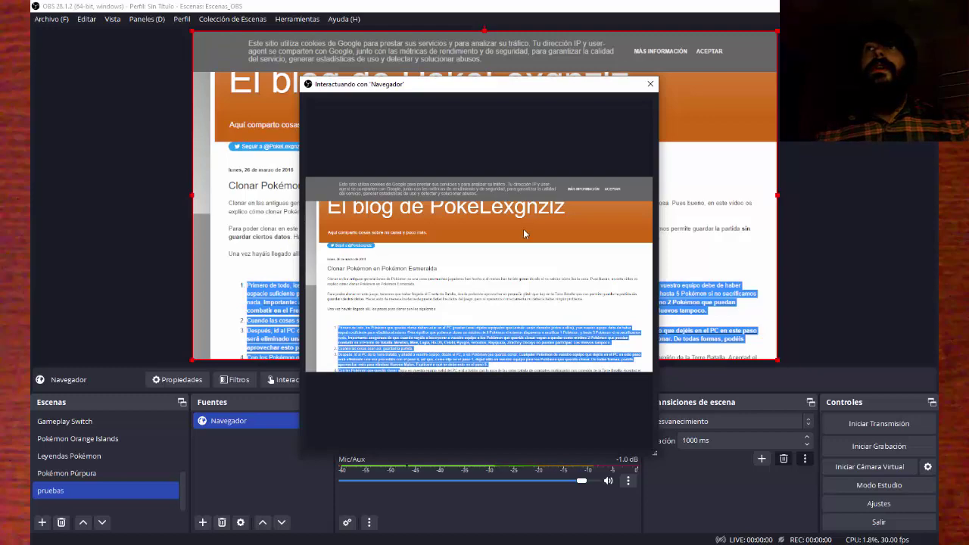
- Reopen the Navegador source's properties and select the overflow: hidden declaration in its custom CSS
{"action": "right_click", "coordinate": [270, 422]}
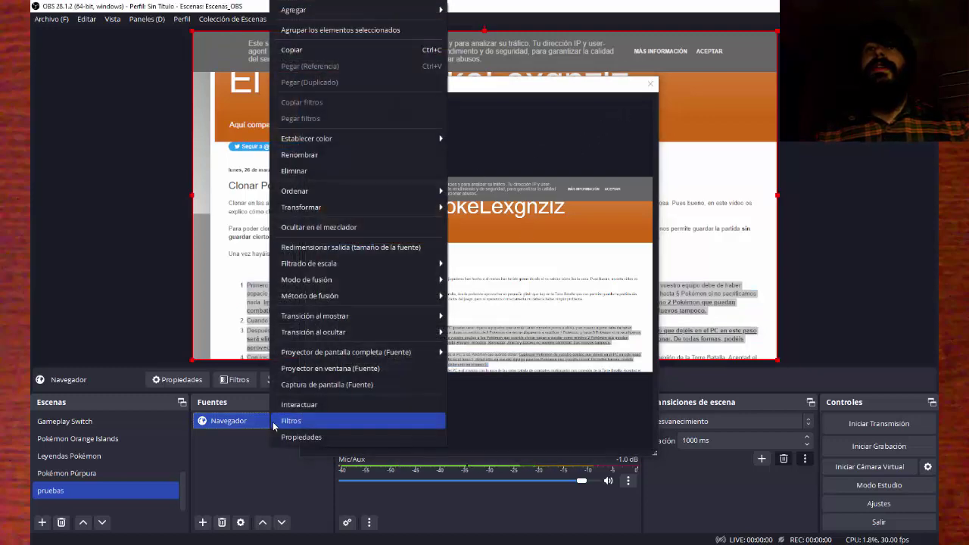
{"action": "left_click", "coordinate": [312, 437]}
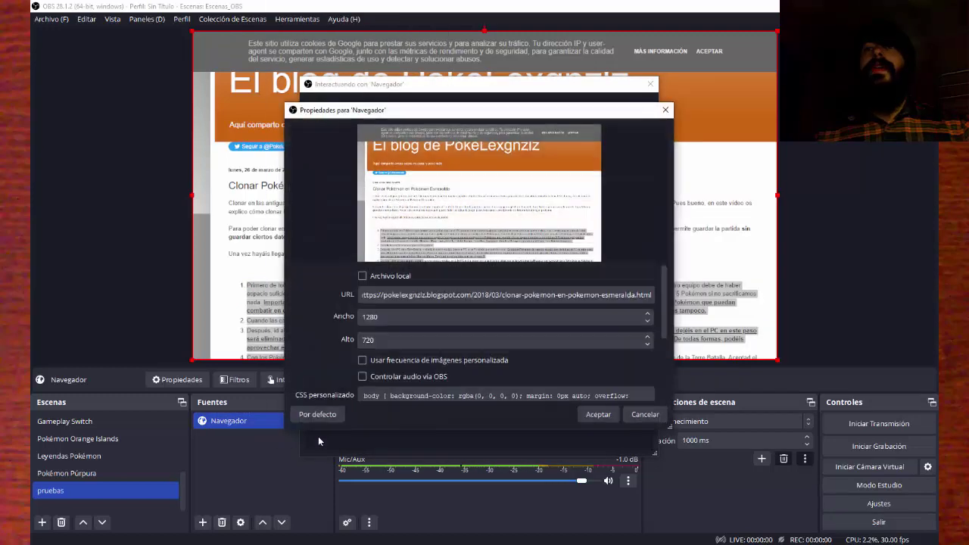
{"action": "scroll", "coordinate": [654, 334], "scroll_direction": "down", "scroll_amount": 2}
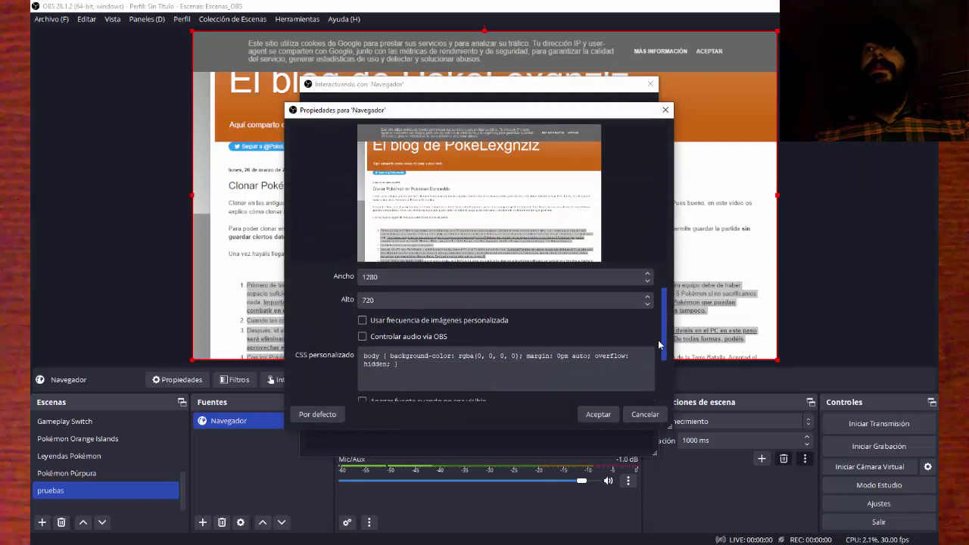
{"action": "left_click", "coordinate": [595, 362]}
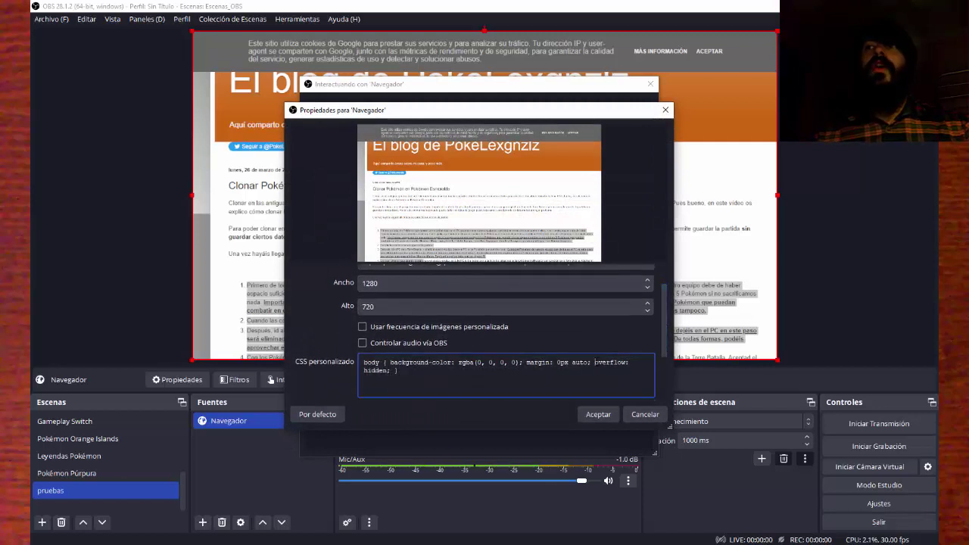
{"action": "left_click_drag", "start_coordinate": [595, 362], "coordinate": [395, 371]}
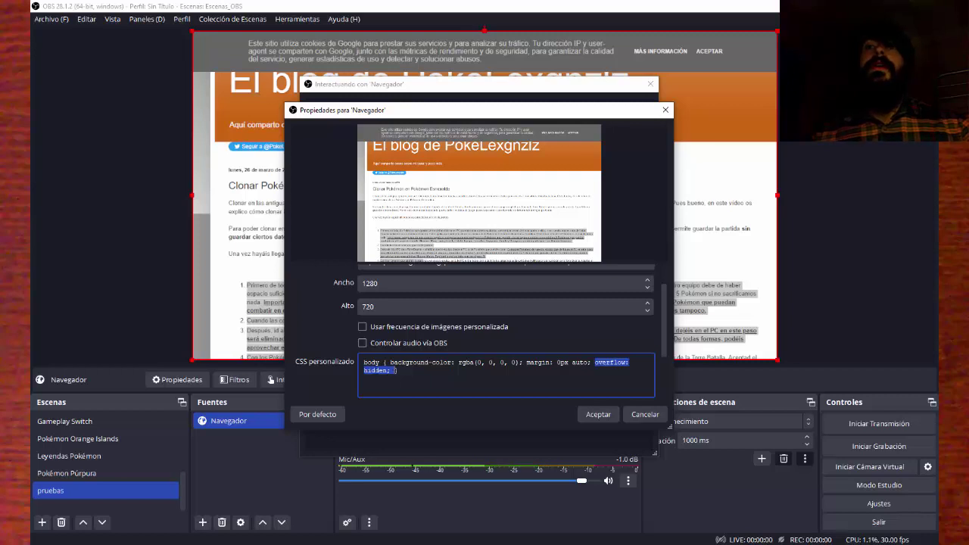
- Change the overflow value in the custom CSS to visible
{"action": "double_click", "coordinate": [377, 370]}
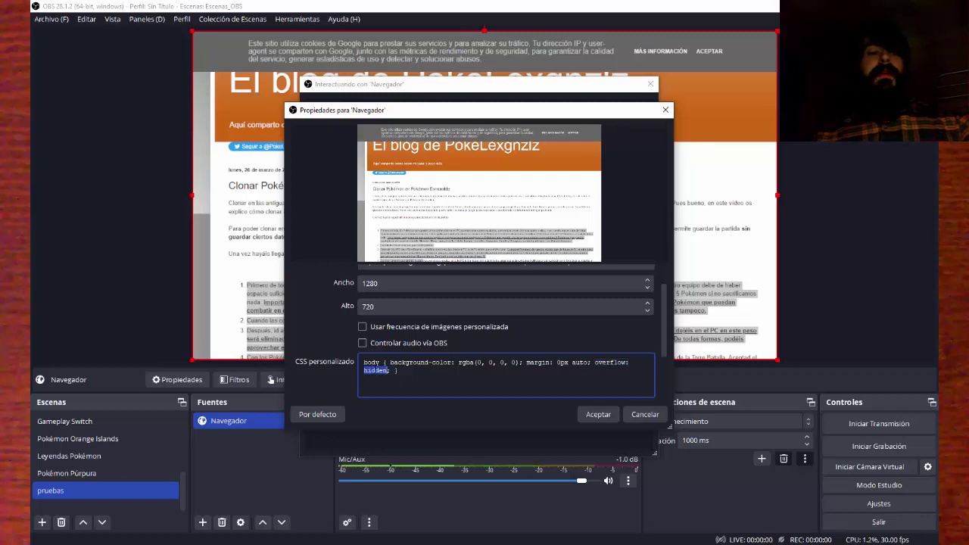
{"action": "type", "text": "v"}
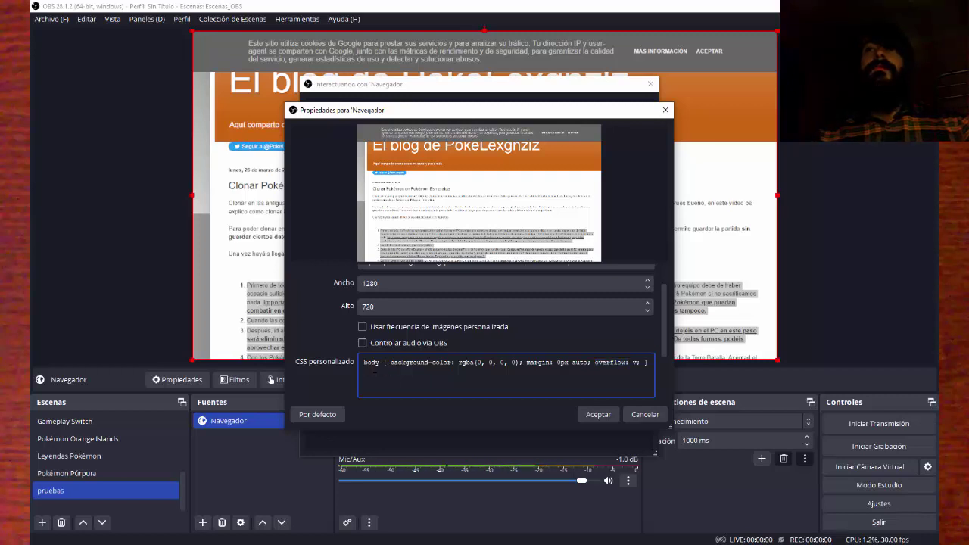
{"action": "type", "text": "isible"}
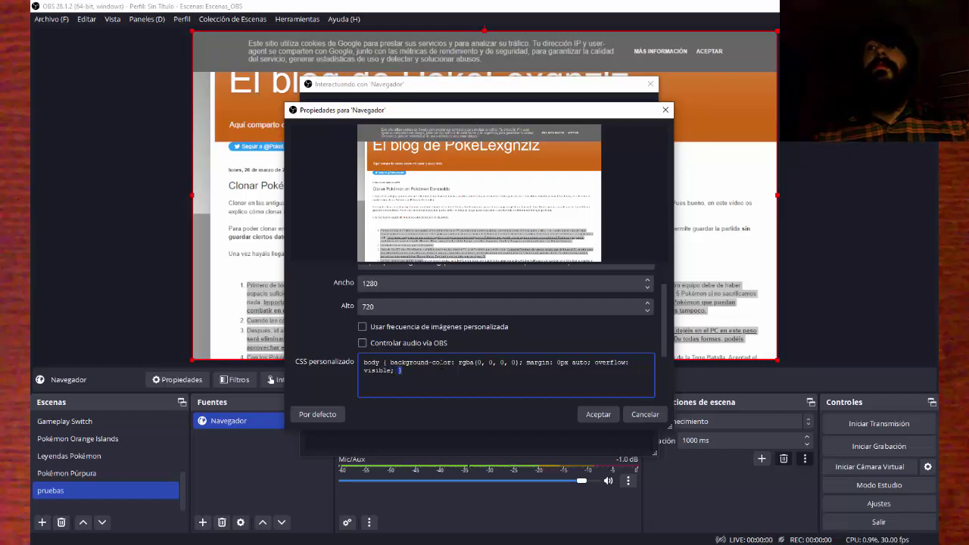
{"action": "left_click_drag", "start_coordinate": [399, 370], "coordinate": [595, 362]}
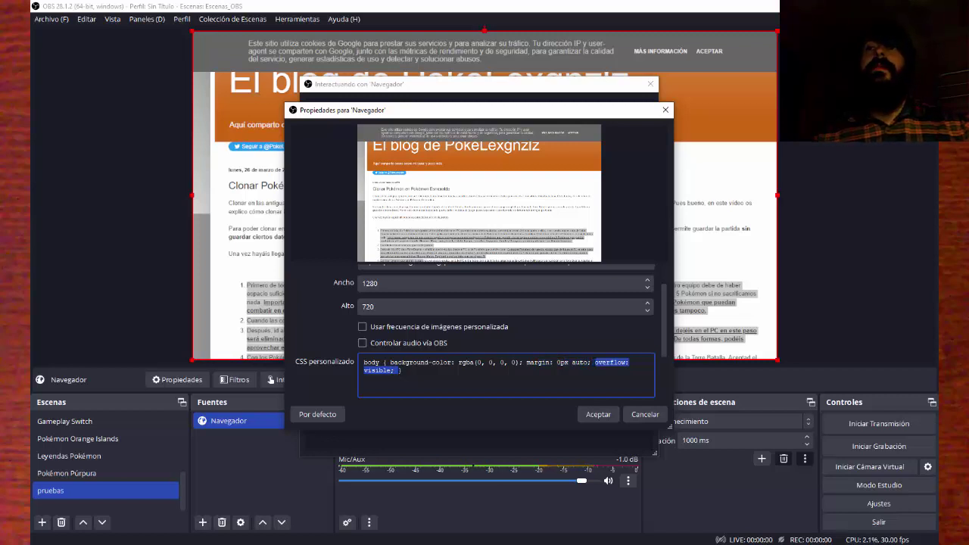
{"action": "double_click", "coordinate": [378, 370]}
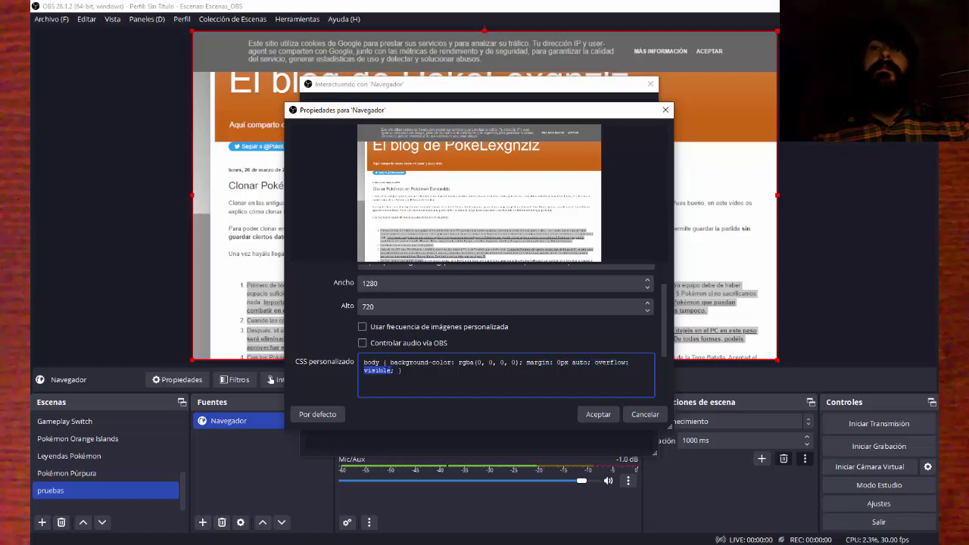
- Delete the whole overflow declaration from the custom CSS and accept the browser source's properties
{"action": "left_click_drag", "start_coordinate": [400, 370], "coordinate": [591, 363]}
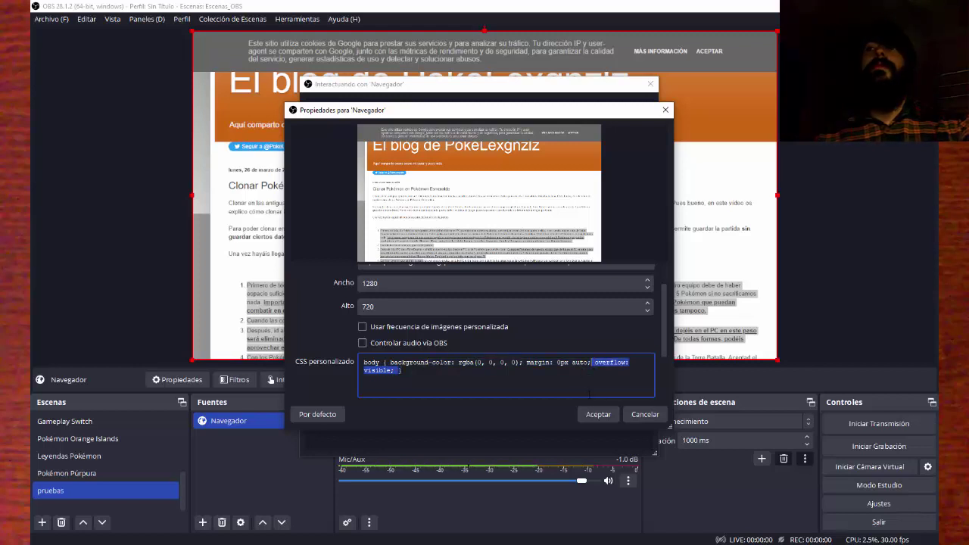
{"action": "key", "text": "BackSpace"}
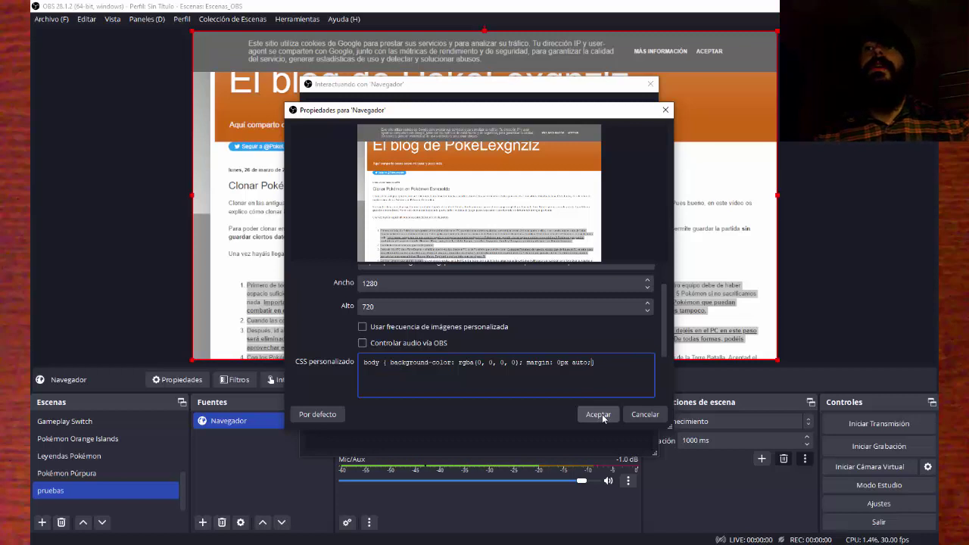
{"action": "left_click", "coordinate": [598, 415]}
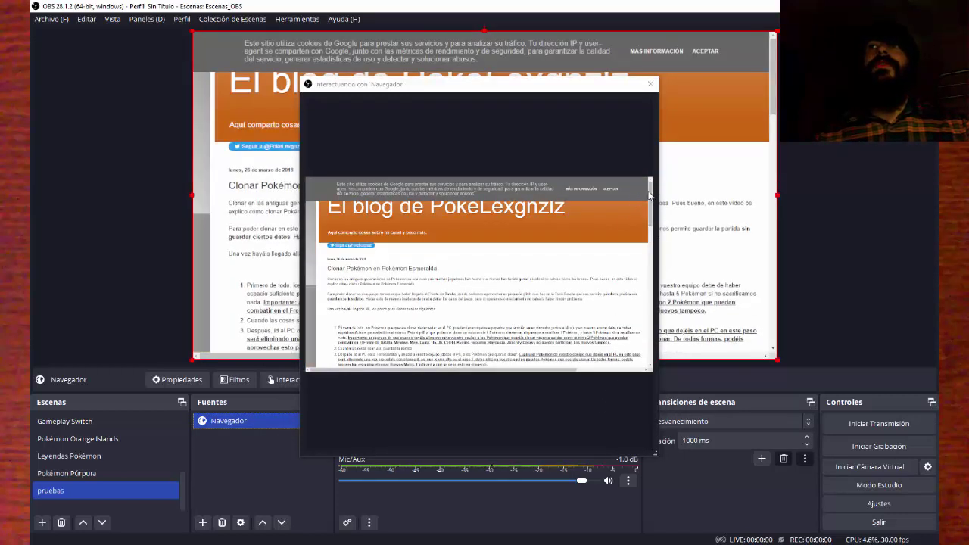
- Test the page's scrollbars in the interaction window by moving down through the article and partway back up
{"action": "left_click_drag", "start_coordinate": [649, 196], "coordinate": [640, 227]}
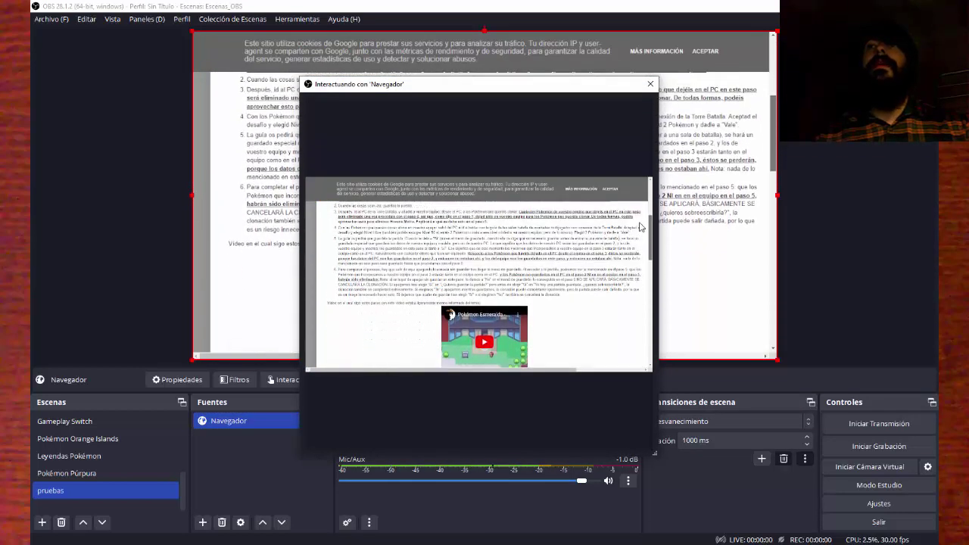
{"action": "mouse_move", "coordinate": [564, 371]}
{"action": "left_mouse_down"}
{"action": "mouse_move", "coordinate": [604, 372]}
{"action": "mouse_move", "coordinate": [563, 370]}
{"action": "left_mouse_up"}
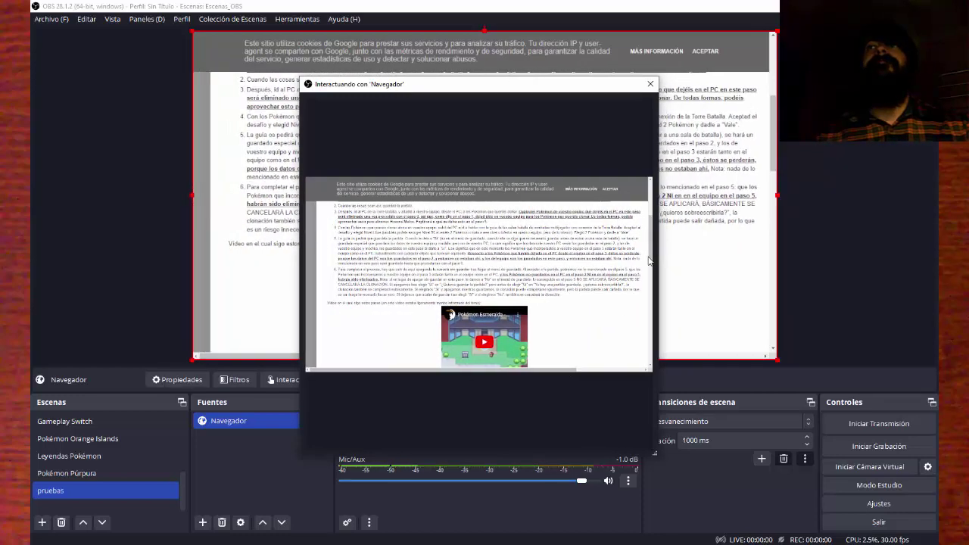
{"action": "left_click_drag", "start_coordinate": [651, 261], "coordinate": [656, 241]}
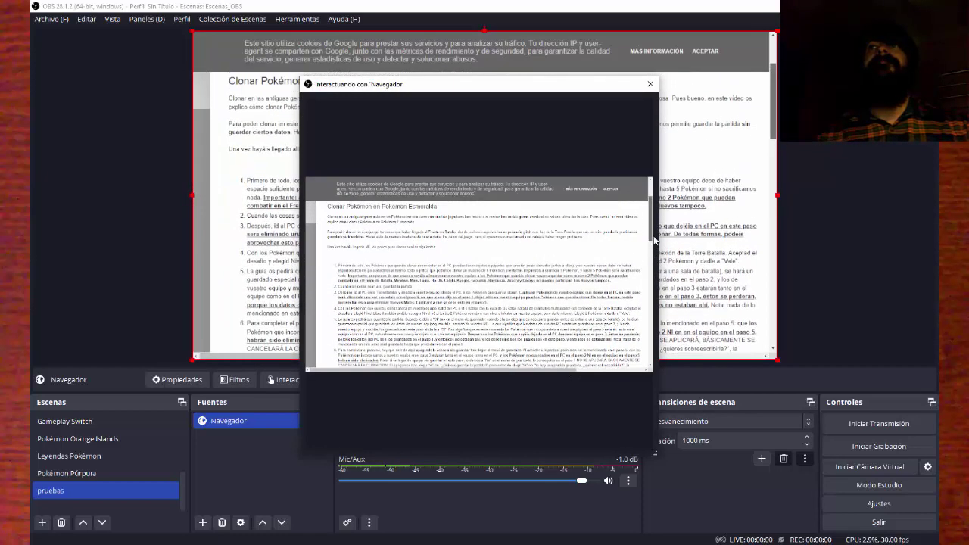
- Reopen the Navegador source's properties to review the custom CSS, and close them again
{"action": "right_click", "coordinate": [264, 426]}
{"action": "left_click", "coordinate": [277, 439]}
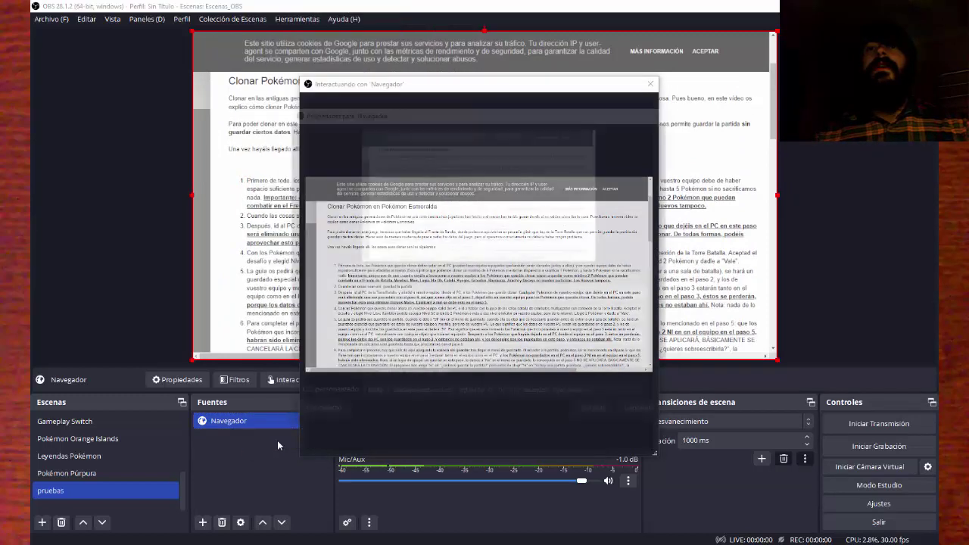
{"action": "scroll", "coordinate": [659, 322], "scroll_direction": "down", "scroll_amount": 2}
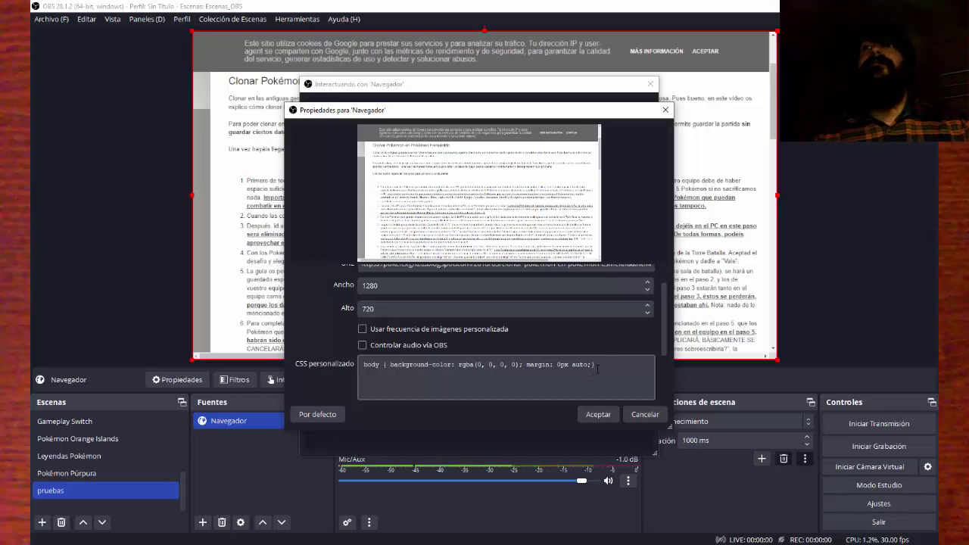
{"action": "left_click", "coordinate": [617, 413]}
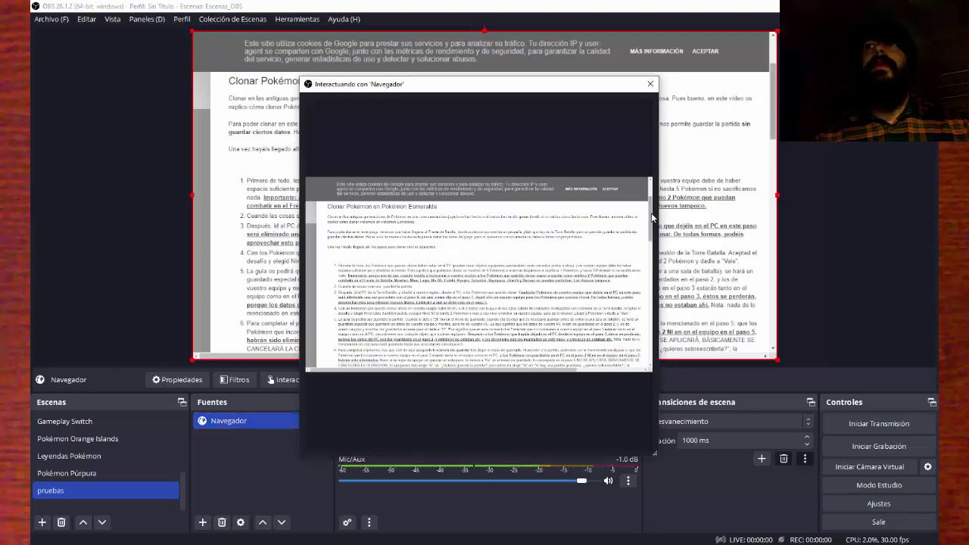
- Return the page to near the article's title and move the interaction window below the preview
{"action": "scroll", "coordinate": [654, 216], "scroll_direction": "up", "scroll_amount": 2}
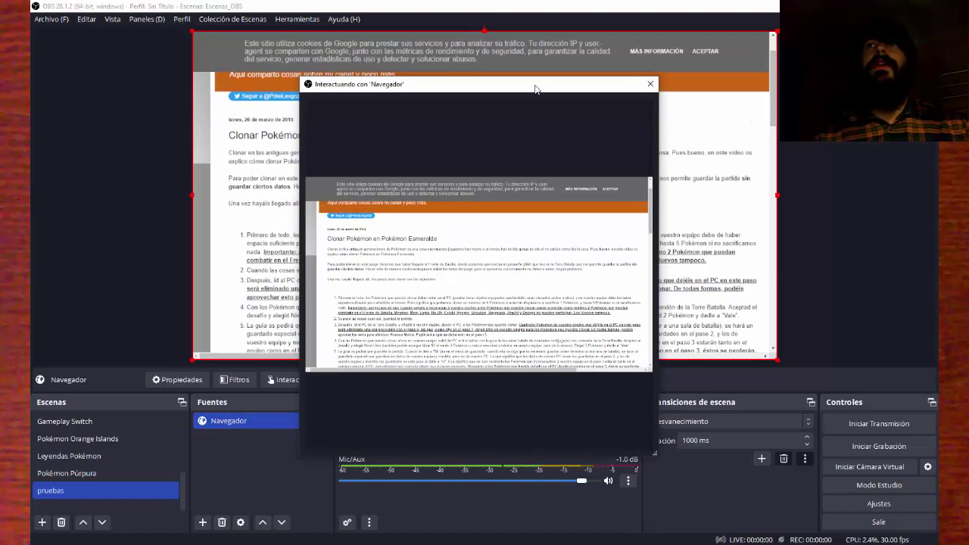
{"action": "left_click_drag", "start_coordinate": [534, 90], "coordinate": [581, 389]}
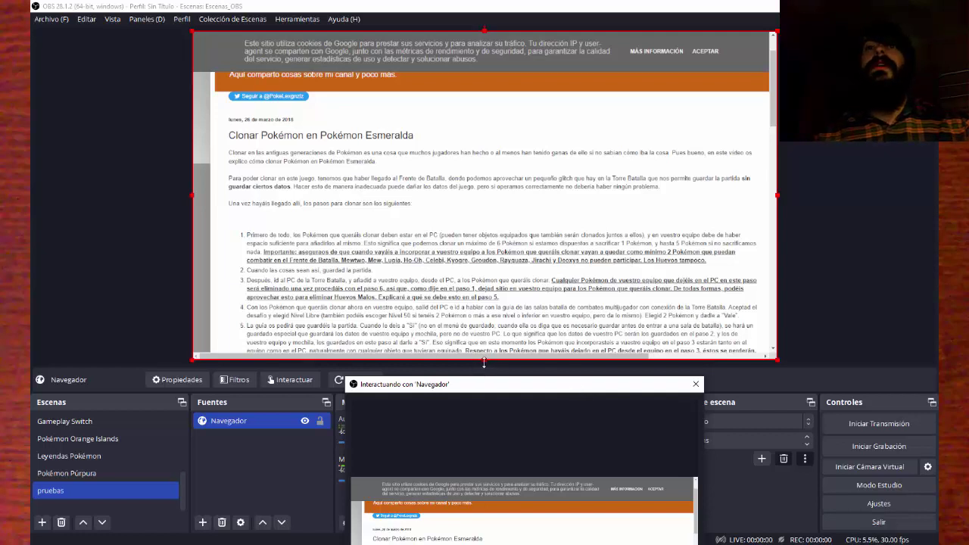
- Crop about 17 px off the Navegador source's bottom and right edges to hide both scrollbars, and enlarge the source to fill the canvas
{"action": "left_click", "coordinate": [319, 428]}
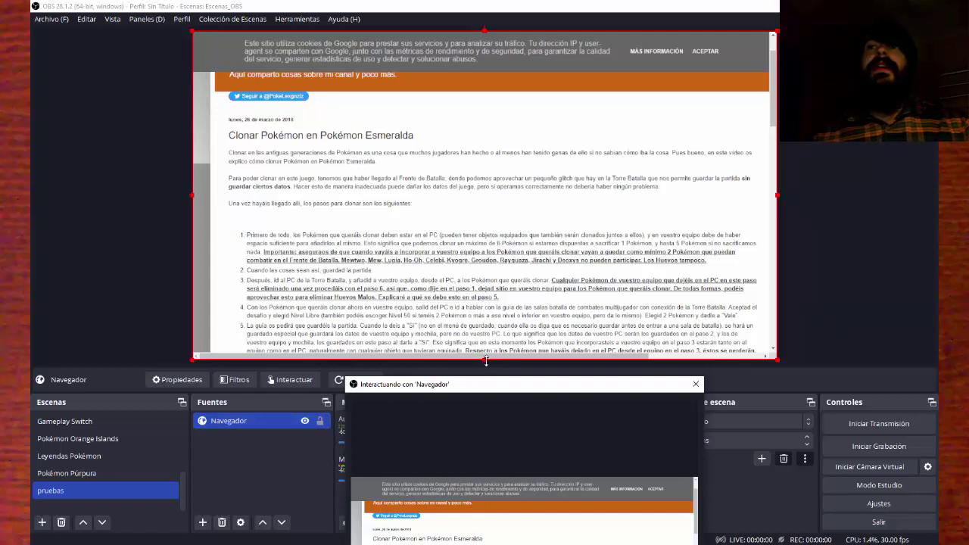
{"action": "left_click_drag", "start_coordinate": [485, 360], "coordinate": [519, 356]}
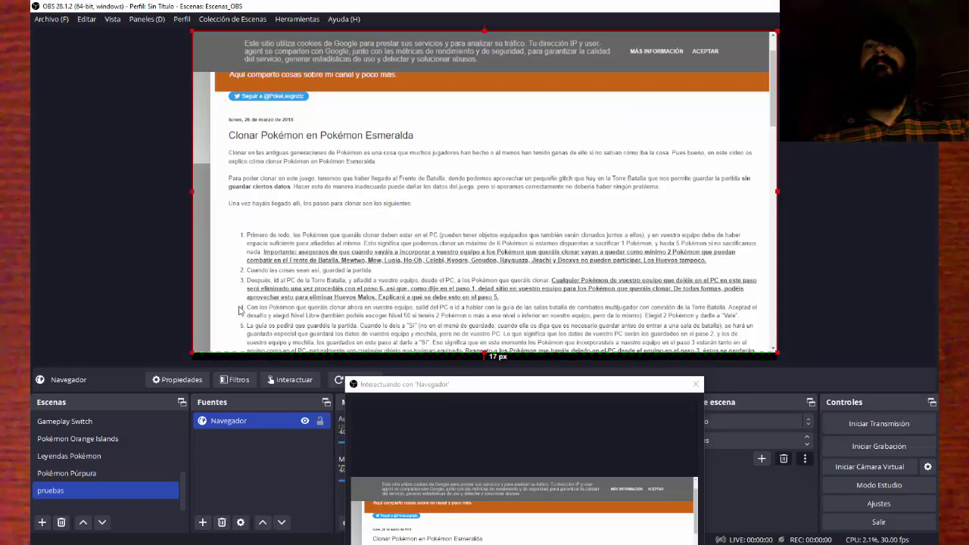
{"action": "left_click", "coordinate": [665, 207]}
{"action": "left_click_drag", "start_coordinate": [771, 191], "coordinate": [772, 189]}
{"action": "left_click", "coordinate": [799, 173]}
{"action": "left_click", "coordinate": [766, 333]}
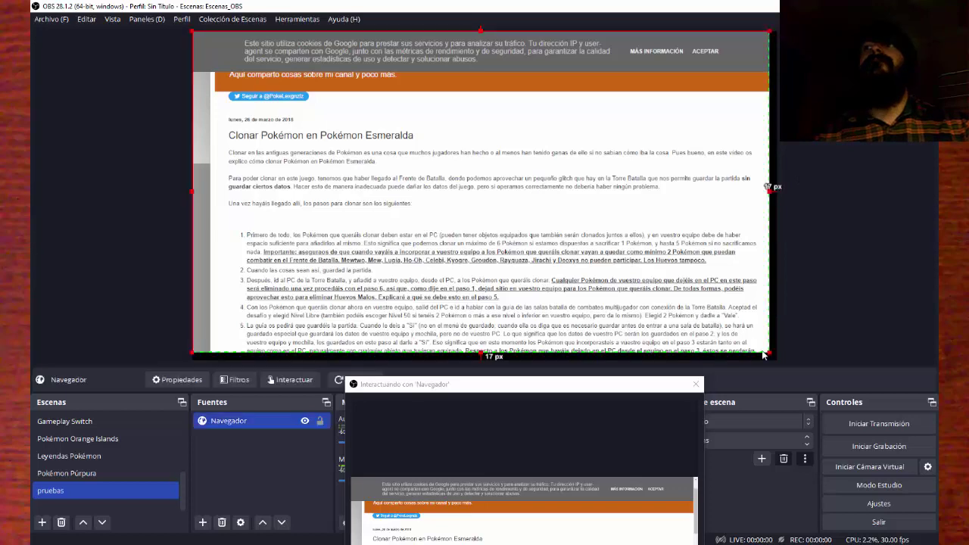
{"action": "left_click_drag", "start_coordinate": [767, 358], "coordinate": [783, 361]}
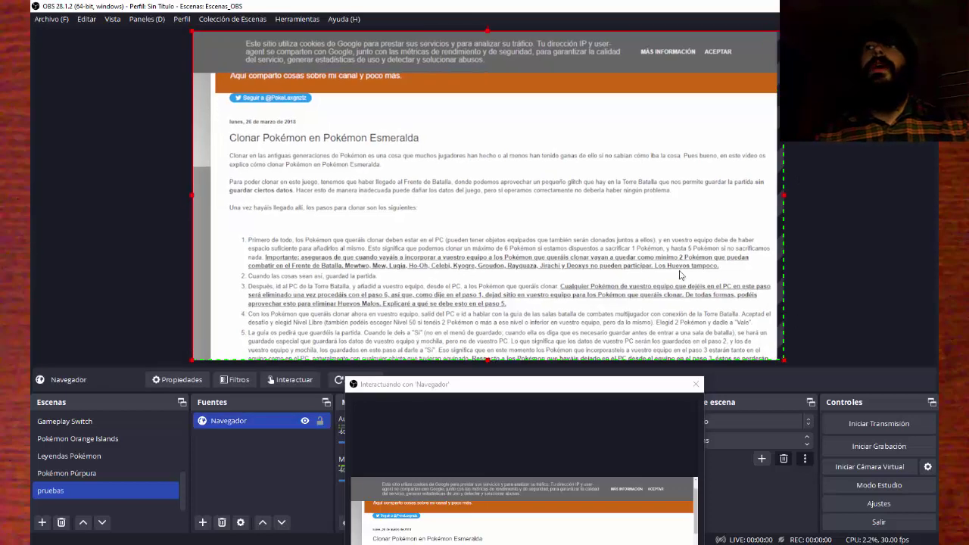
- Bring the interaction window over the preview and test vertical scrolling down to the embedded video and back up to the article's title
{"action": "left_click_drag", "start_coordinate": [618, 394], "coordinate": [653, 153]}
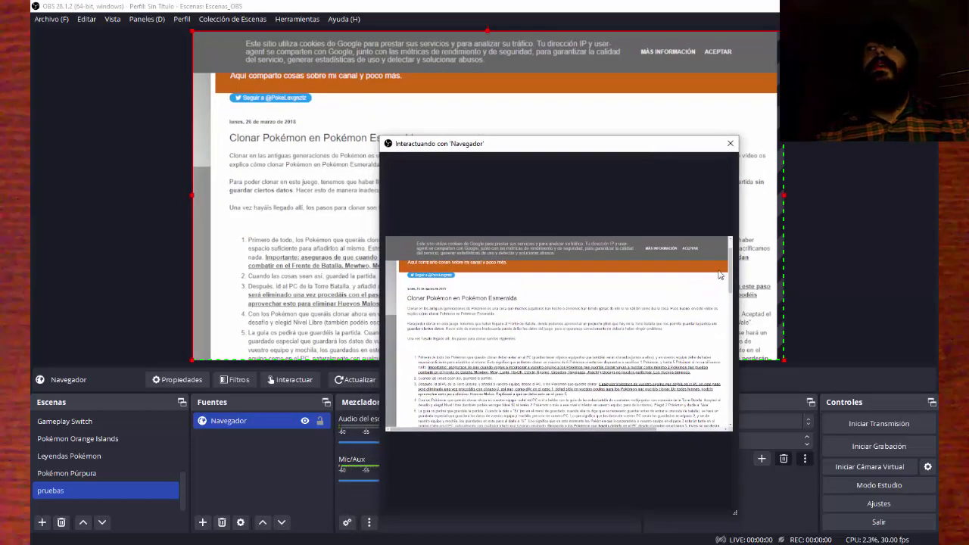
{"action": "mouse_move", "coordinate": [733, 267]}
{"action": "left_mouse_down"}
{"action": "mouse_move", "coordinate": [732, 294]}
{"action": "mouse_move", "coordinate": [731, 273]}
{"action": "left_mouse_up"}
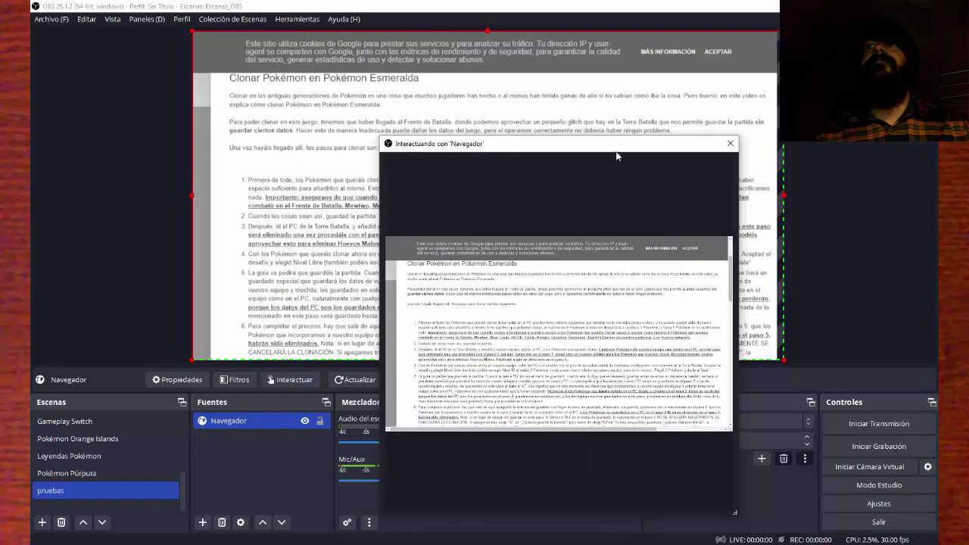
{"action": "left_click_drag", "start_coordinate": [732, 268], "coordinate": [734, 262]}
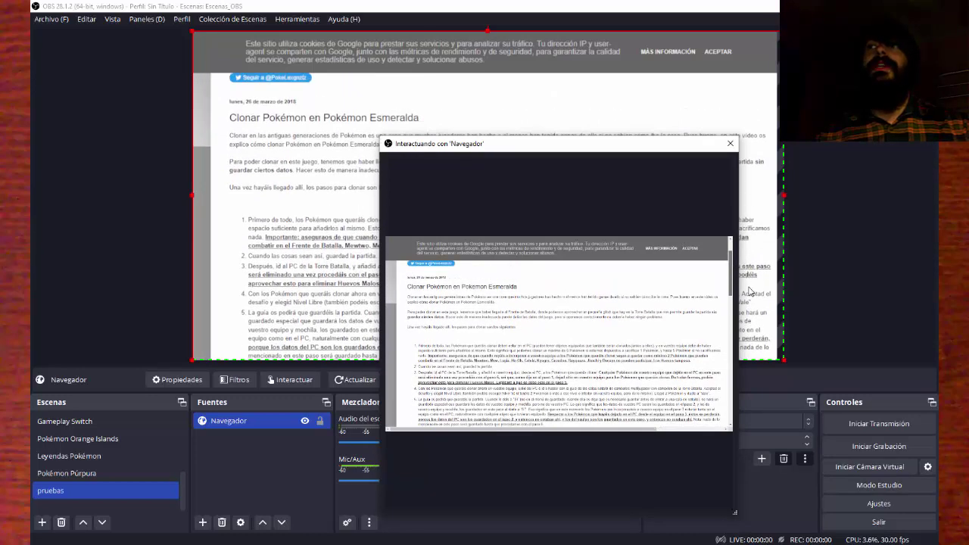
{"action": "scroll", "coordinate": [736, 288], "scroll_direction": "down", "scroll_amount": 3}
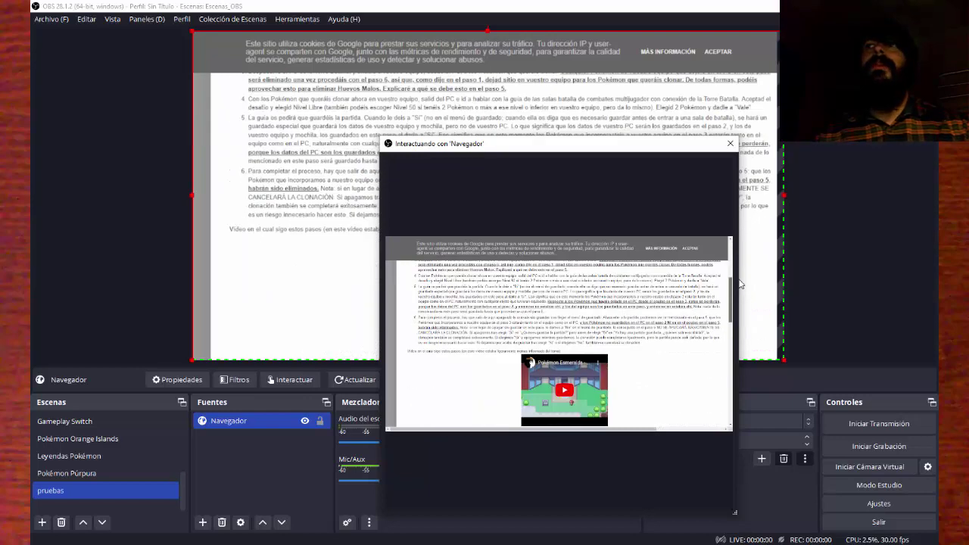
{"action": "scroll", "coordinate": [732, 279], "scroll_direction": "up", "scroll_amount": 2}
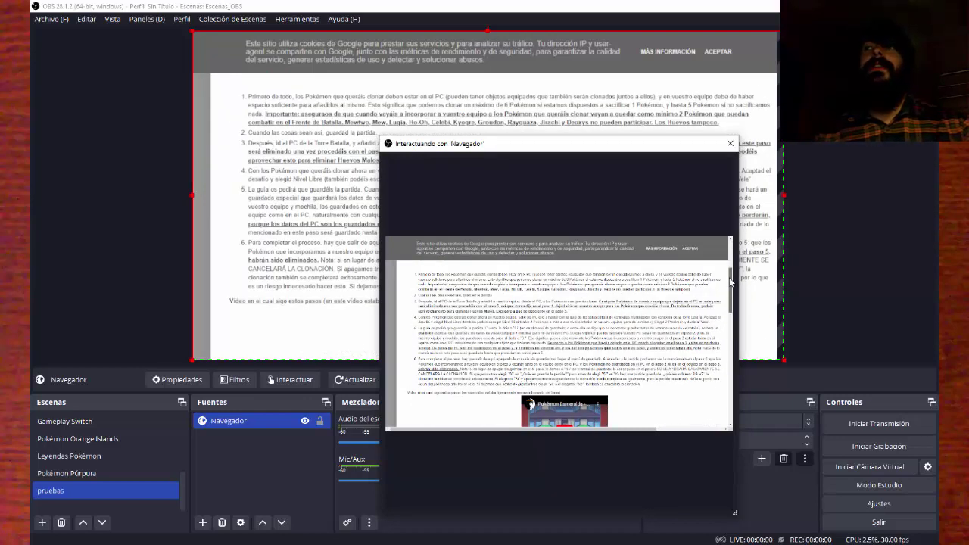
{"action": "scroll", "coordinate": [731, 282], "scroll_direction": "up", "scroll_amount": 1}
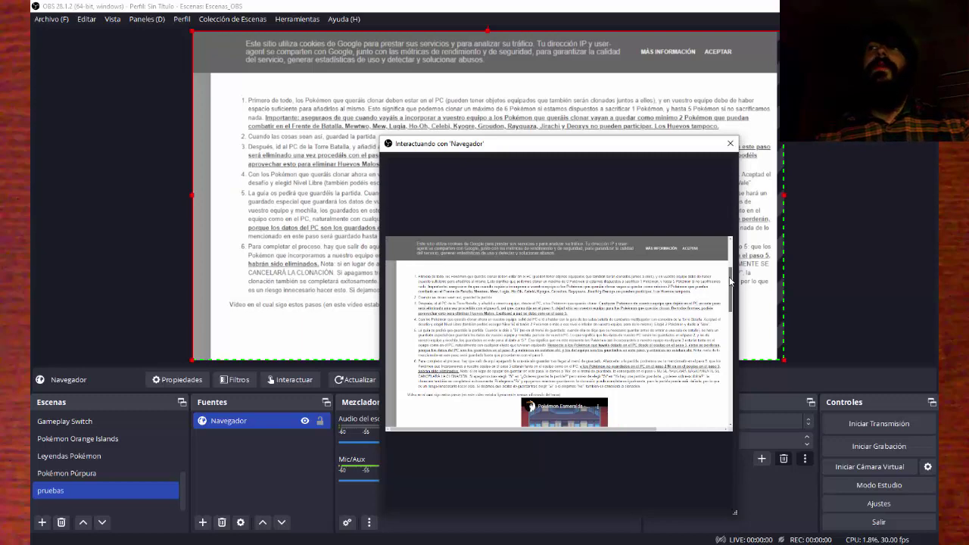
{"action": "scroll", "coordinate": [732, 282], "scroll_direction": "up", "scroll_amount": 2}
{"action": "scroll", "coordinate": [728, 263], "scroll_direction": "up", "scroll_amount": 1}
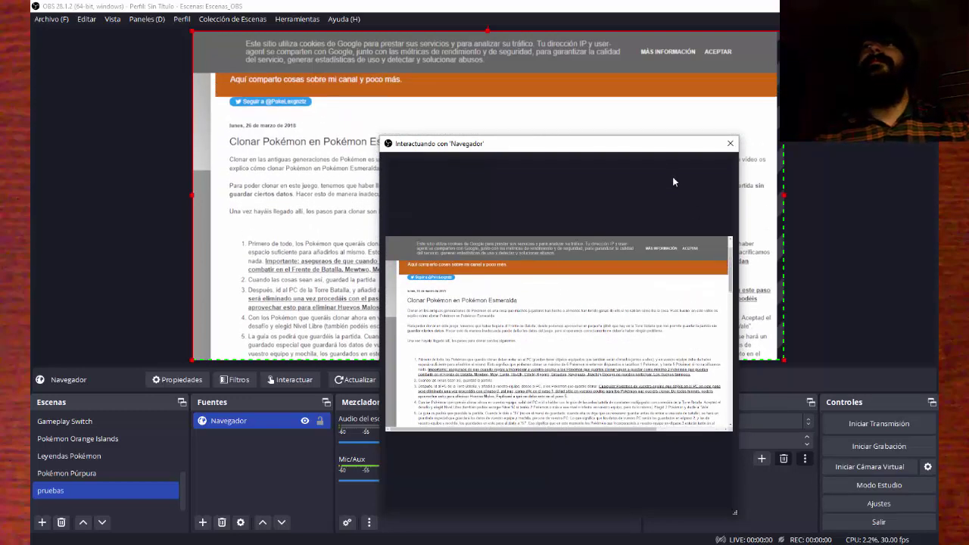
- Move the interaction window nearer the middle of the preview and scroll the article down to its numbered steps and back to the title
{"action": "mouse_move", "coordinate": [666, 147]}
{"action": "left_mouse_down"}
{"action": "mouse_move", "coordinate": [670, 169]}
{"action": "mouse_move", "coordinate": [671, 142]}
{"action": "left_mouse_up"}
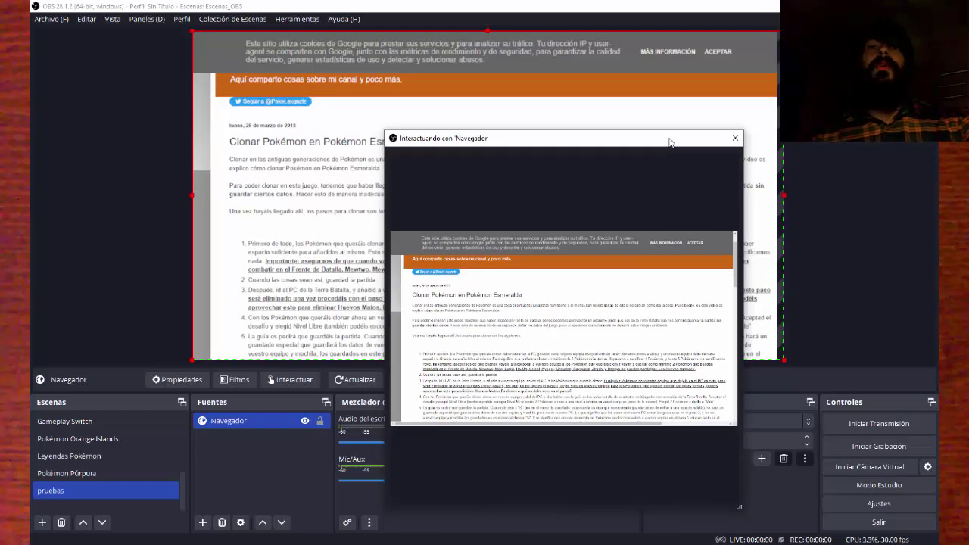
{"action": "left_click_drag", "start_coordinate": [644, 143], "coordinate": [594, 104]}
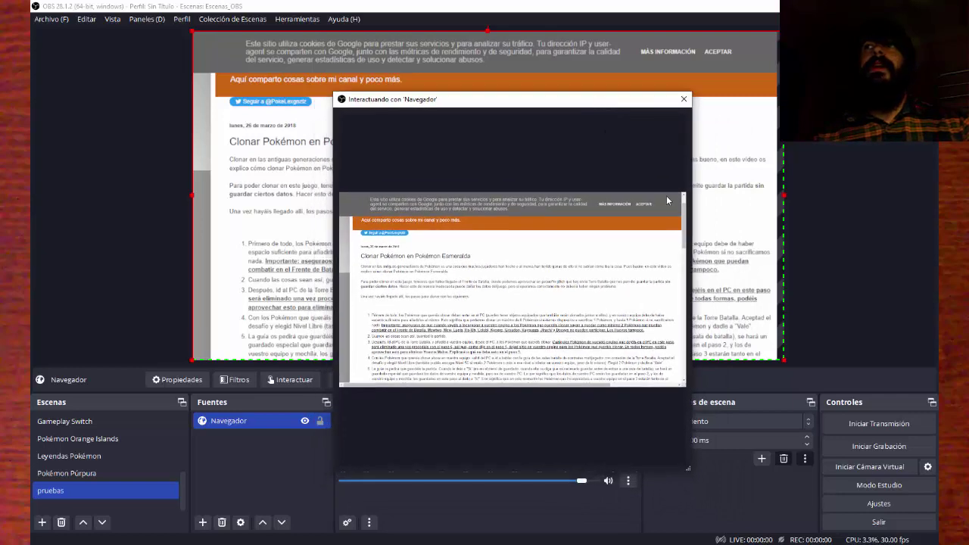
{"action": "scroll", "coordinate": [679, 235], "scroll_direction": "down", "scroll_amount": 2}
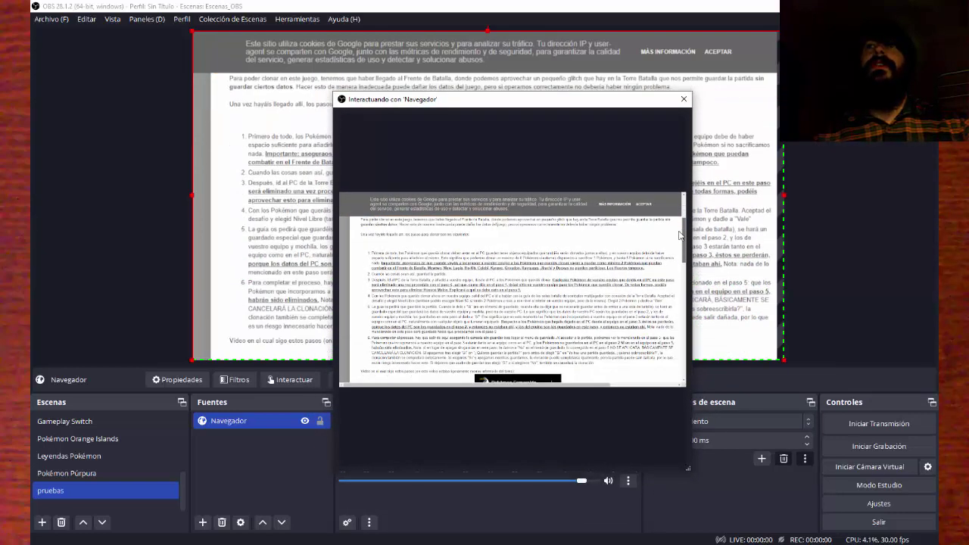
{"action": "scroll", "coordinate": [680, 235], "scroll_direction": "up", "scroll_amount": 3}
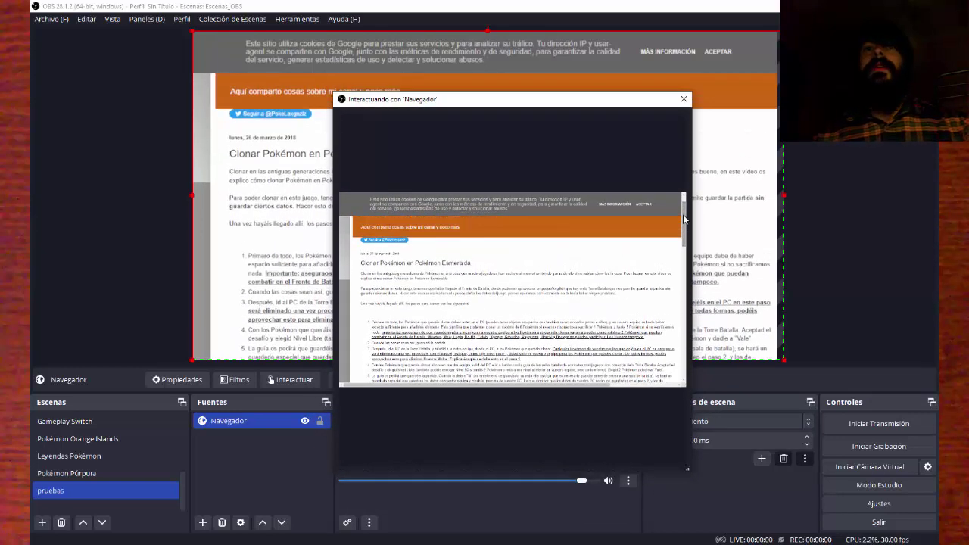